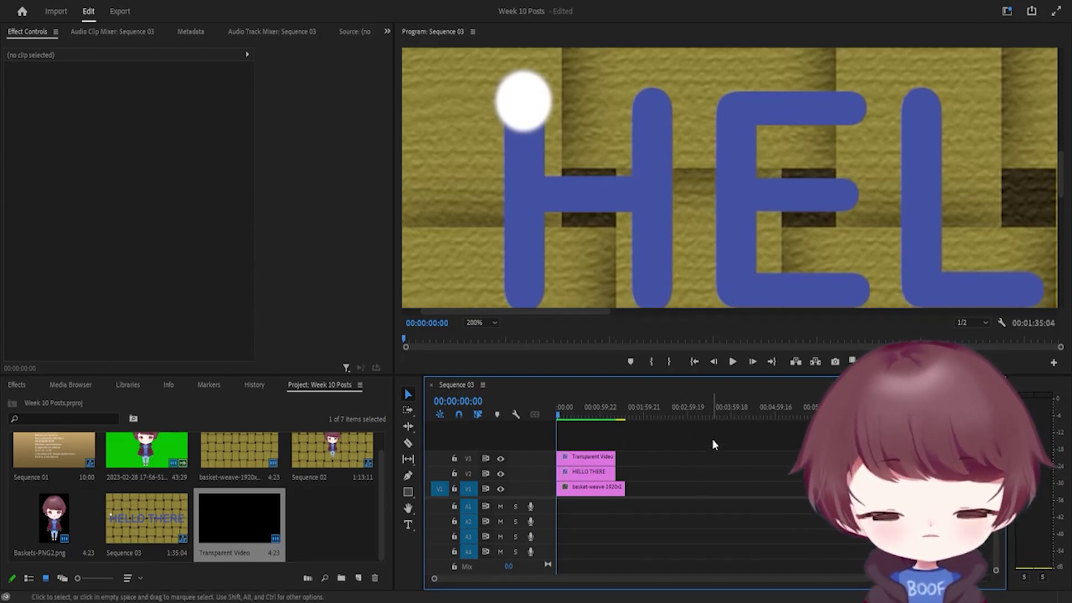
Preview the handwriting animation over the letter H and return to the start of the sequence
key(space)
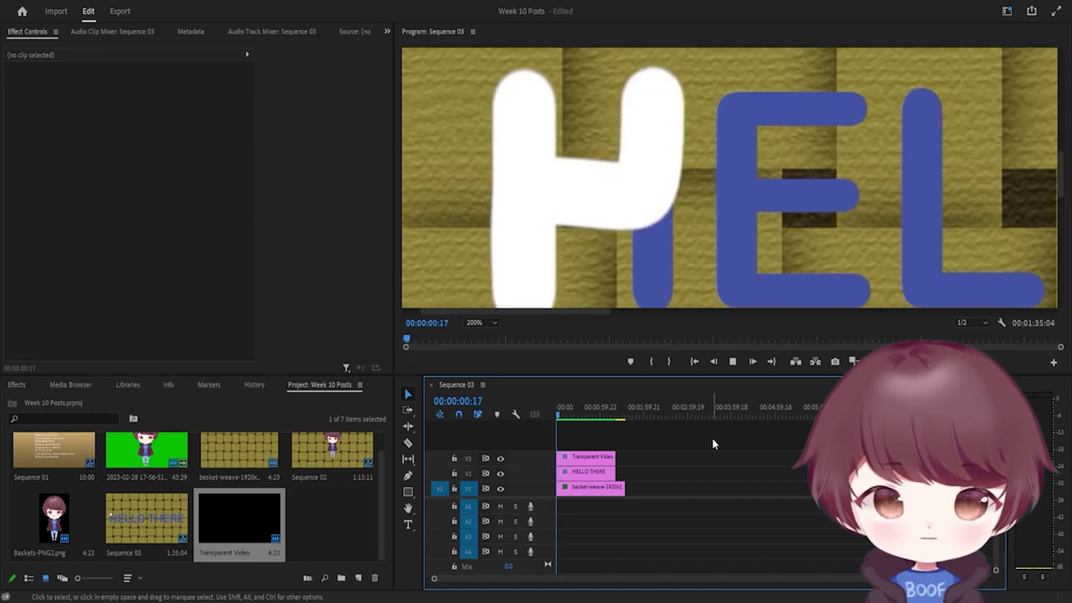
key(space)
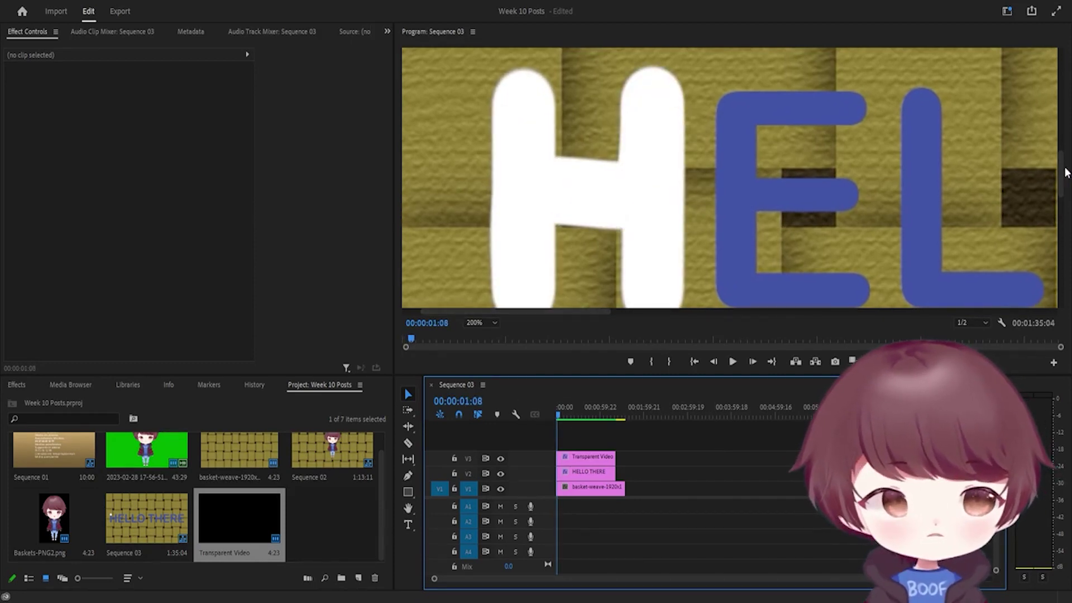
drag(1064, 173, 1064, 178)
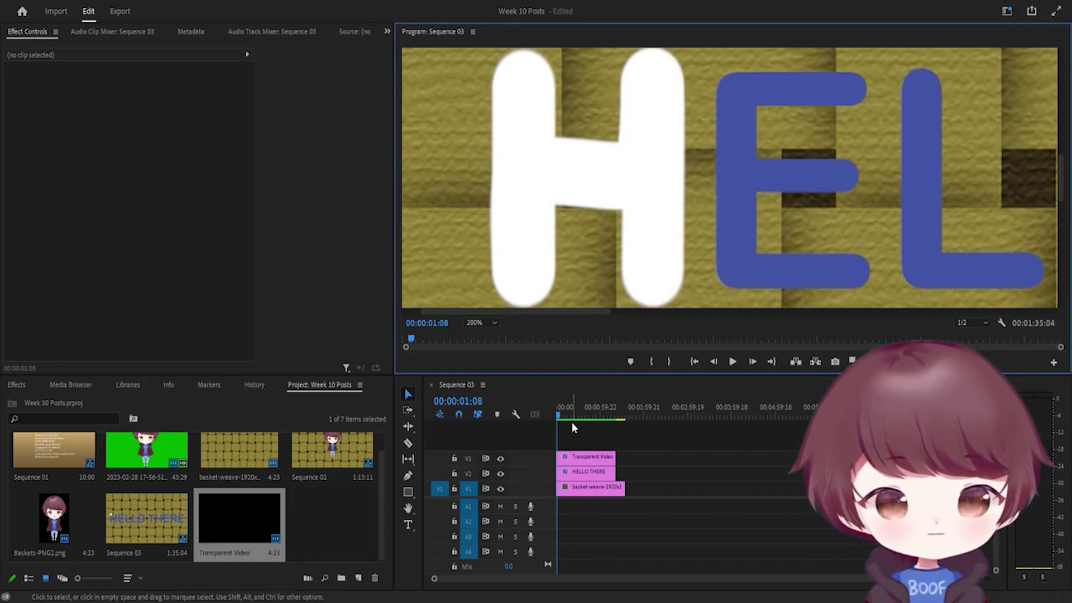
click(557, 417)
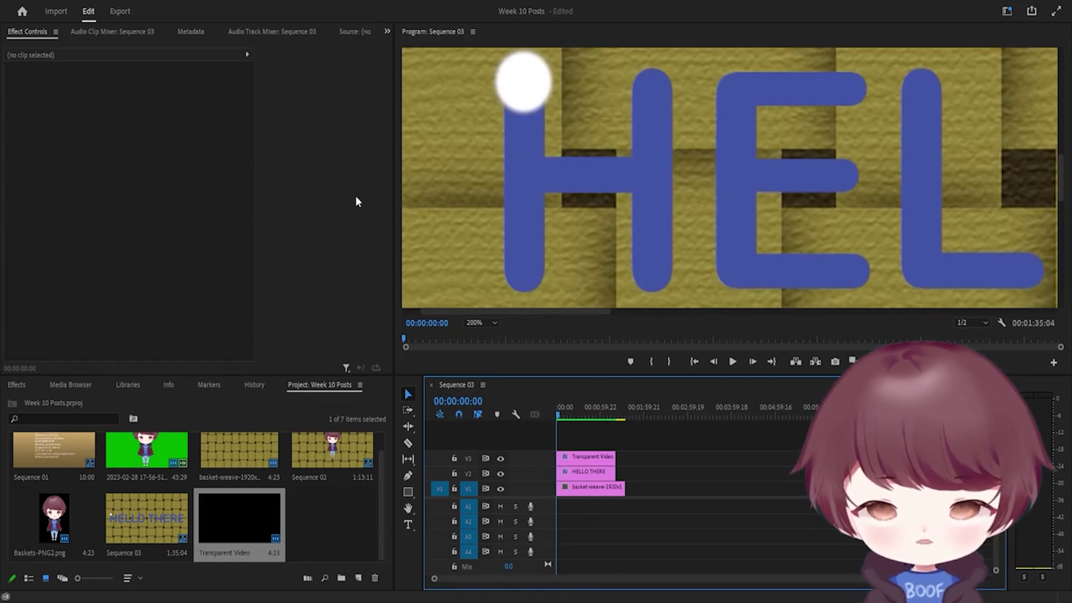
Select the Transparent Video clip and step through its Write-on brush keyframes down the H's first stem
click(585, 460)
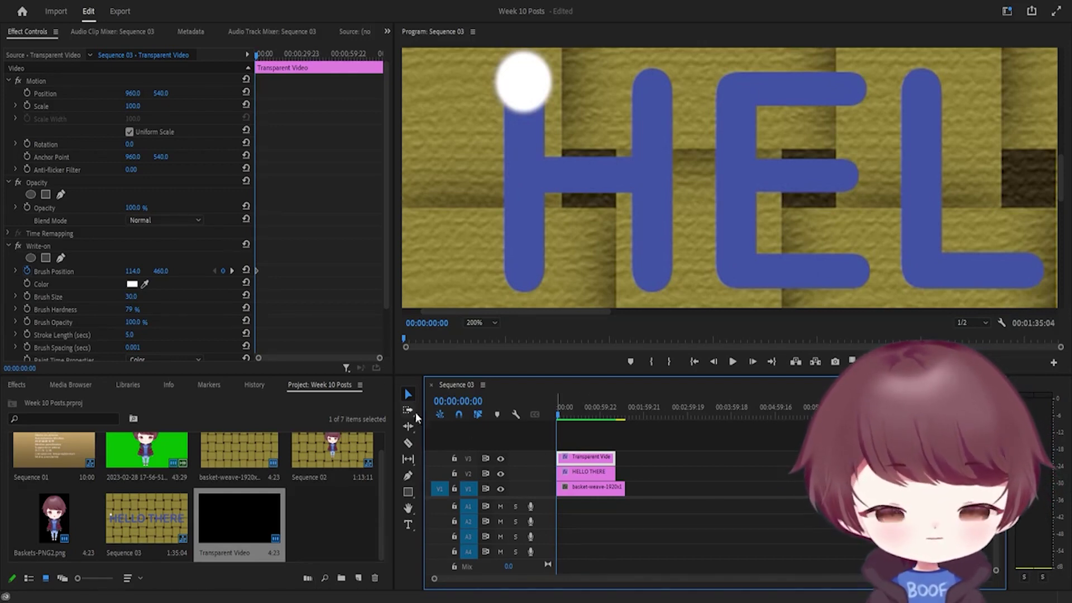
drag(377, 363, 331, 366)
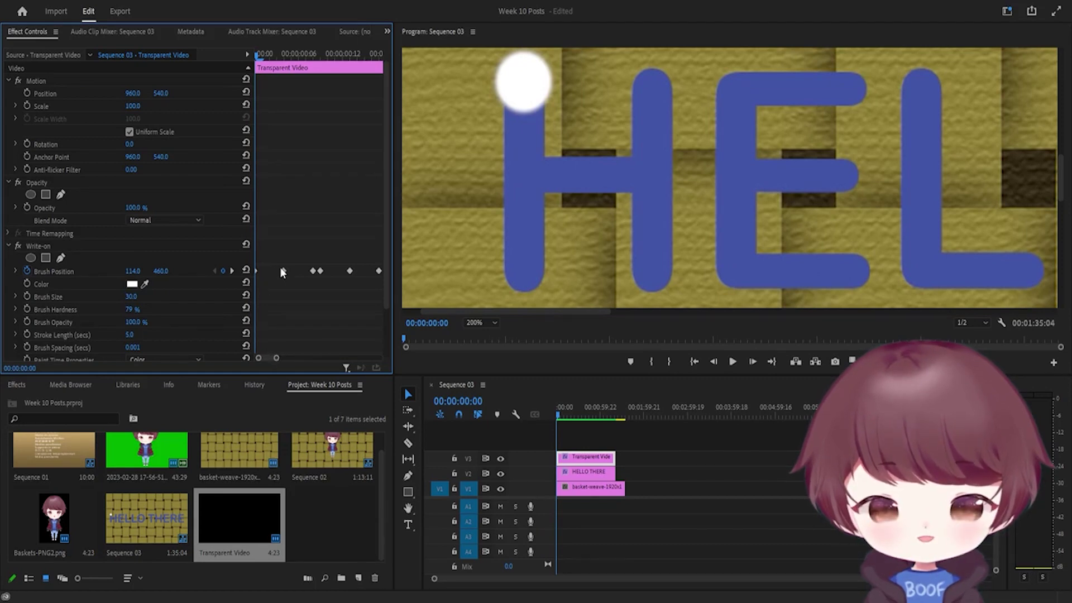
key(space)
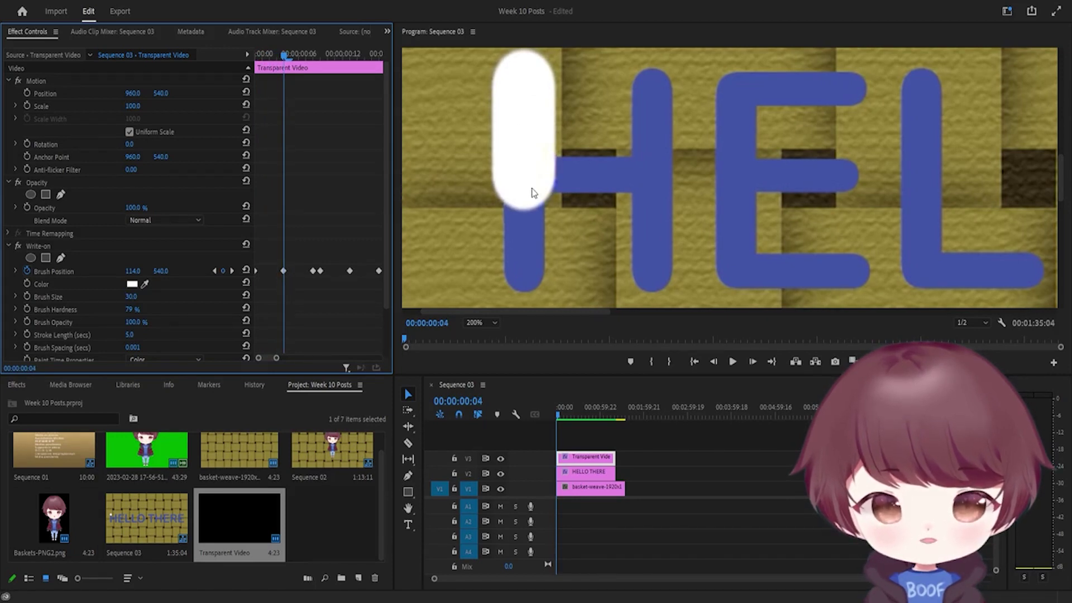
key(Right)
key(Right)
key(Right)
key(Right)
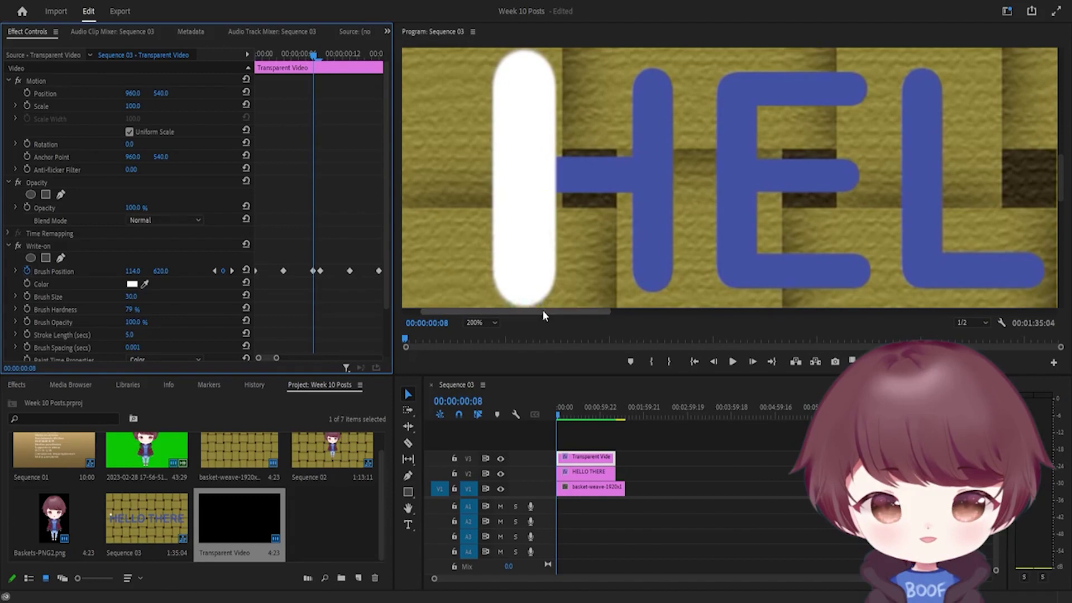
Step frame by frame through the brush keyframes covering the H's crossbar and second stem
key(Right)
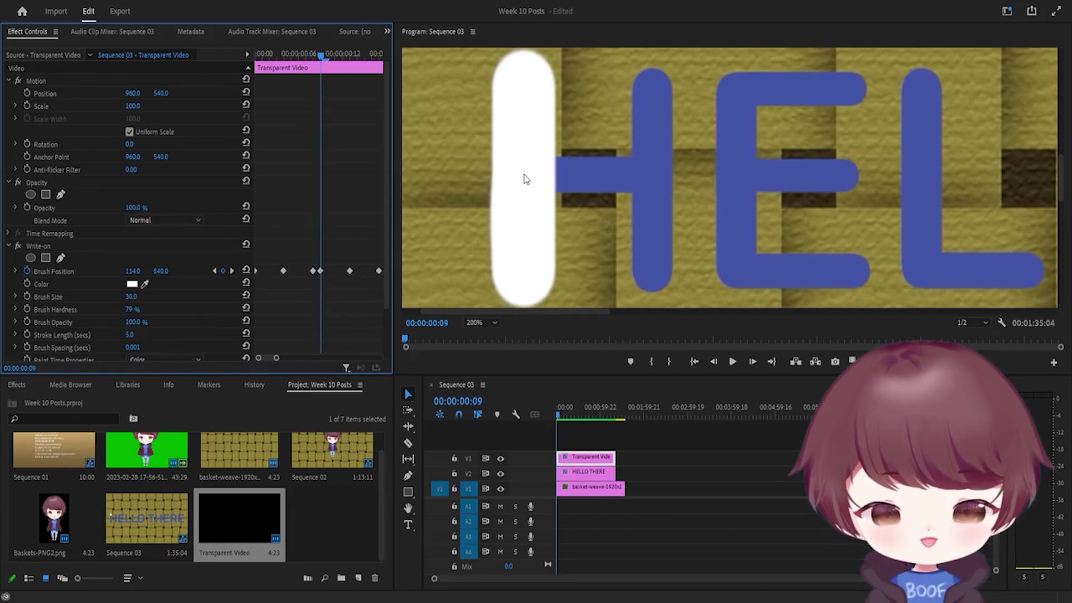
key(Right)
key(Right)
key(Right)
key(Right)
key(Right)
key(Right)
key(Right)
key(Right)
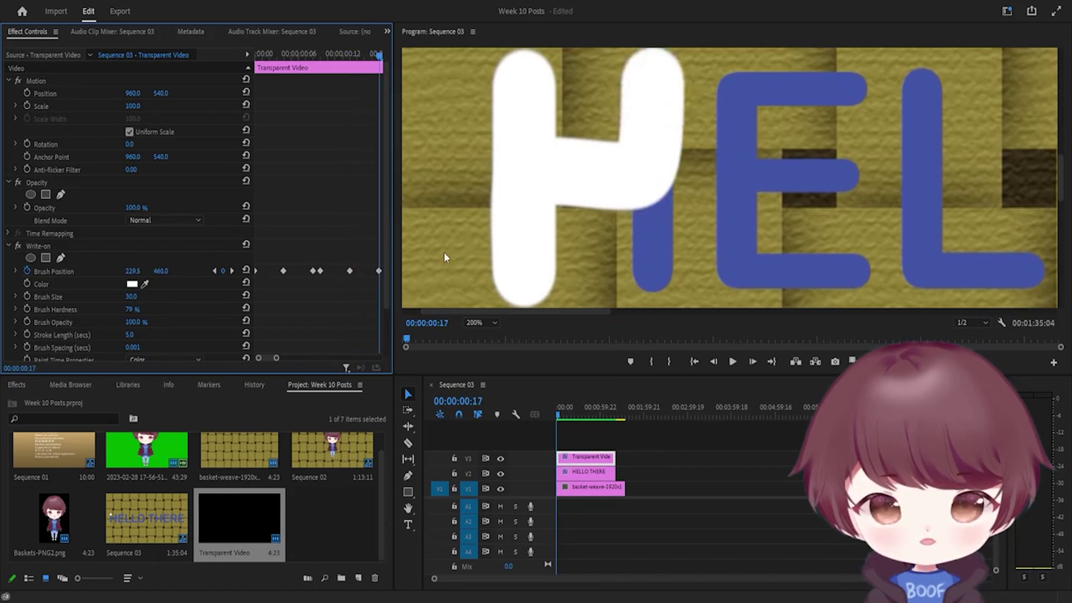
key(Right)
key(Right)
key(Right)
key(Right)
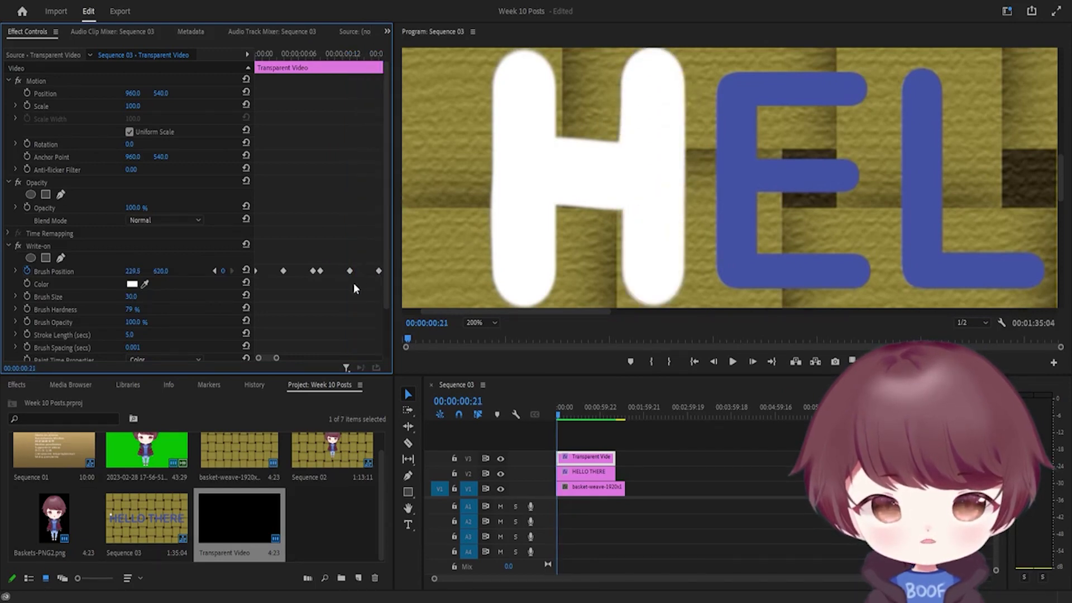
Four frames after the H's last keyframe, keyframe the Write-on brush at the E's lower-left corner
drag(278, 362, 306, 363)
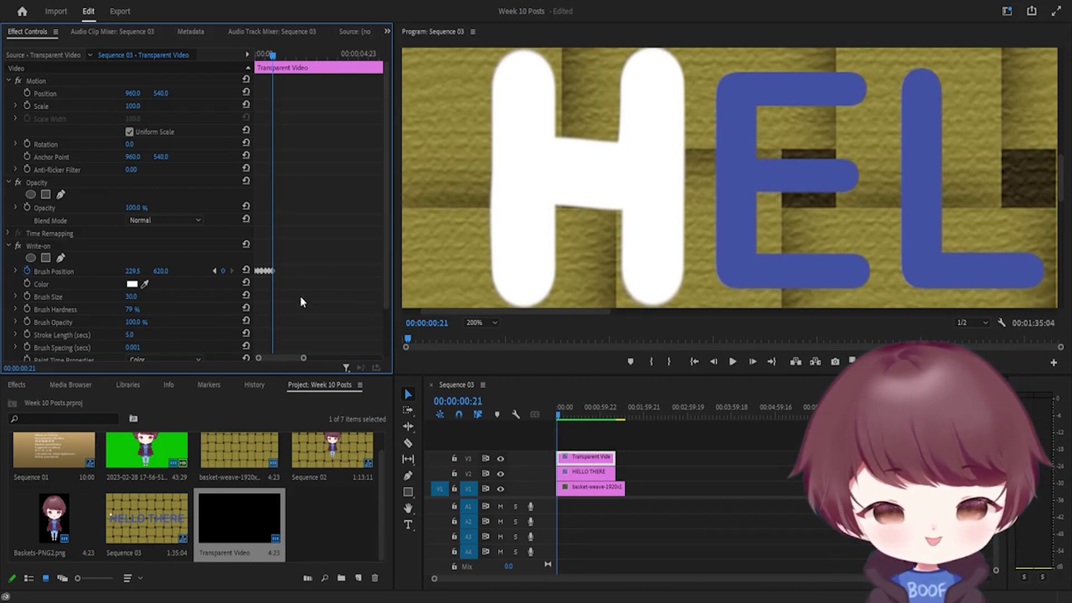
key(Right)
key(Right)
key(Right)
key(Right)
click(593, 459)
click(38, 247)
drag(653, 276, 742, 276)
Keyframe the brush out to the end of the E's bottom arm and back to its lower-left corner at four-frame intervals
key(Right)
key(Right)
key(Right)
key(Right)
mouse_move(137, 273)
mouse_down()
mouse_move(188, 273)
mouse_move(83, 272)
mouse_up()
Keyframe the brush at the middle of the E's stem and straighten the path handles at the E's lower corner and the H's crossbar
key(Right)
key(Right)
key(Right)
key(Right)
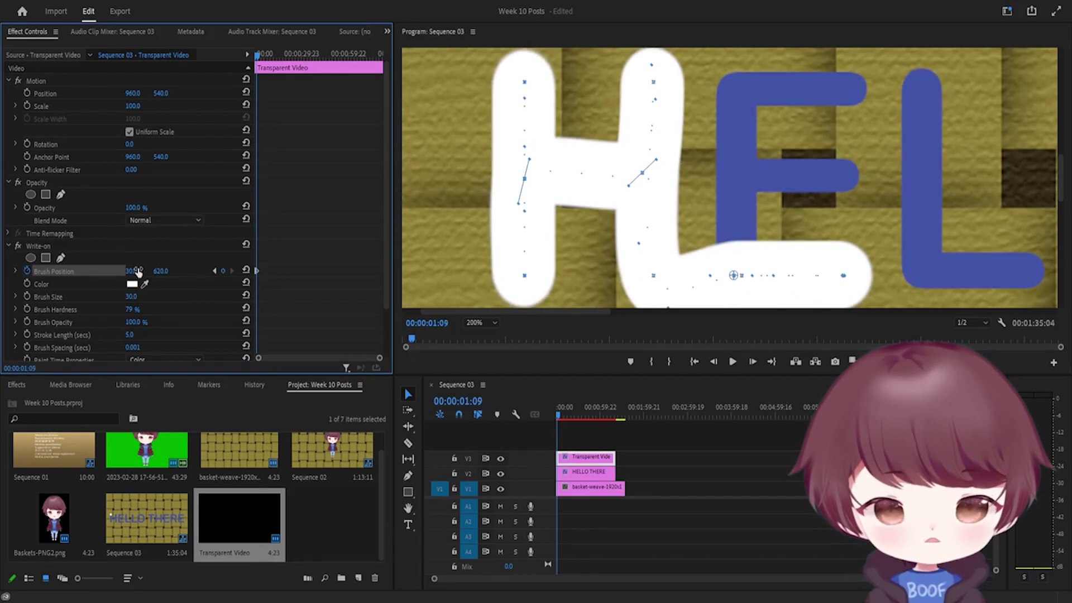
key(Right)
key(Right)
key(Right)
key(Right)
drag(710, 276, 719, 275)
drag(715, 260, 733, 262)
drag(629, 186, 632, 186)
drag(519, 203, 524, 204)
Four frames on, keyframe the brush at the end of the E's middle arm and straighten the path handles along it
key(Right)
key(Right)
key(Right)
key(Right)
drag(137, 272, 191, 272)
drag(748, 168, 733, 170)
drag(841, 182, 841, 176)
Keyframe the brush back at the E's stem and up to its upper-left corner at four-frame intervals, straightening the path handle at the stem
key(Right)
key(Right)
key(Right)
key(Right)
mouse_move(140, 272)
mouse_down()
mouse_move(87, 272)
mouse_move(135, 272)
mouse_move(124, 272)
mouse_up()
key(Right)
key(Right)
key(Right)
key(Right)
drag(724, 168, 735, 170)
Four frames on, keyframe the brush at the end of the E's top arm and straighten the handles at the upper-left corner
key(Right)
key(Right)
key(Right)
key(Right)
drag(139, 272, 201, 272)
drag(160, 272, 159, 272)
drag(715, 113, 736, 119)
drag(734, 77, 734, 90)
Keyframe the brush at the top of the first L and at its lower corner, position 474.5, 612.5, four frames apart
key(Right)
key(Right)
key(Right)
key(Right)
mouse_move(134, 272)
mouse_down()
mouse_move(237, 272)
mouse_move(141, 272)
mouse_up()
key(Right)
key(Right)
key(Right)
key(Right)
click(977, 56)
Keyframe the brush along the first L's foot and adjust the path handle at its lower corner
key(Right)
key(Right)
key(Right)
key(Right)
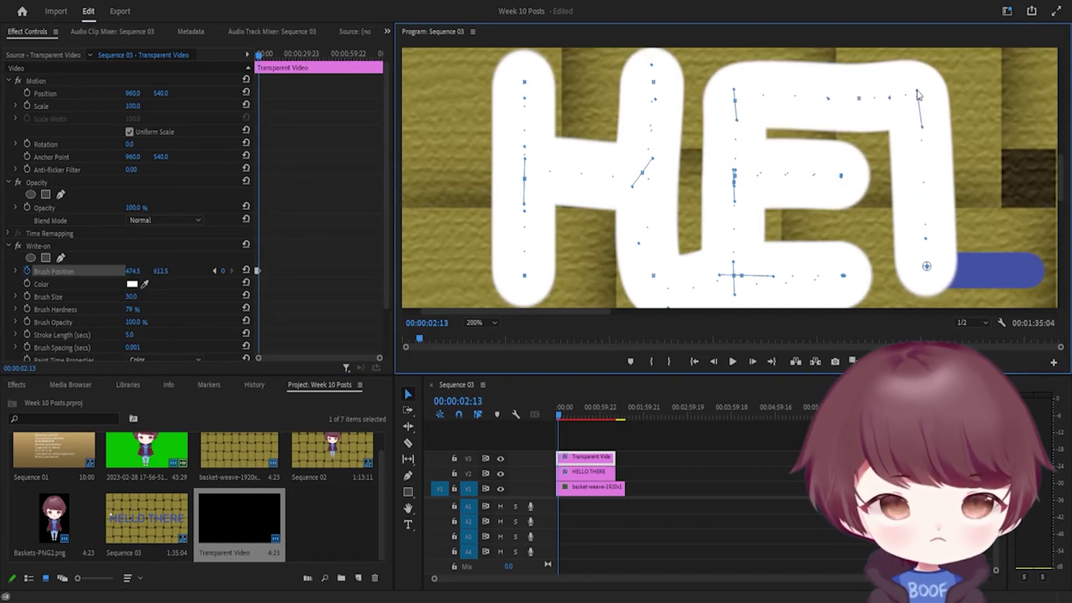
mouse_move(135, 272)
mouse_down()
mouse_move(182, 272)
mouse_move(163, 272)
mouse_up()
drag(943, 296, 928, 276)
drag(558, 313, 666, 312)
Four frames on, keyframe the brush back at the second L's lower corner
key(Right)
key(Right)
key(Right)
key(Right)
mouse_move(136, 272)
mouse_down()
mouse_move(186, 271)
mouse_move(86, 272)
mouse_up()
Keyframe the brush up the second L's stem and straighten the path handle above its lower corner
key(Right)
key(Right)
key(Right)
key(Right)
key(Right)
key(Right)
key(Right)
key(Right)
key(Right)
key(Right)
key(Right)
key(Right)
mouse_move(161, 271)
mouse_down()
mouse_move(76, 271)
mouse_move(132, 271)
mouse_up()
drag(707, 242, 720, 244)
Four frames on, keyframe the brush across to the top of the O and straighten the handle on the second L's stem
key(Right)
key(Right)
key(Right)
key(Right)
drag(136, 270, 260, 271)
drag(679, 119, 720, 131)
Keyframe the brush at the O's right side and down toward its bottom at four-frame intervals, shaping the curve between them
key(Right)
key(Right)
key(Right)
key(Right)
drag(969, 89, 1020, 171)
key(Right)
key(Right)
key(Right)
key(Right)
drag(160, 272, 174, 271)
mouse_move(1020, 196)
mouse_down()
mouse_move(947, 271)
mouse_move(1008, 248)
mouse_move(1003, 283)
mouse_up()
Four frames on, keyframe the brush at the O's left side and shape the path curve from its bottom
key(Right)
key(Right)
key(Right)
key(Right)
drag(133, 271, 120, 271)
drag(924, 270, 863, 172)
drag(914, 269, 843, 231)
Four frames on, close the O by keyframing the brush at its top and adjust the curve handle on its left side
key(Right)
key(Right)
key(Right)
key(Right)
drag(863, 172, 944, 82)
mouse_move(864, 142)
mouse_down()
mouse_move(872, 111)
mouse_move(870, 123)
mouse_up()
Four frames on, keyframe the brush across from the O to the left end of the T's crossbar
drag(674, 312, 806, 312)
key(Right)
key(Right)
key(Right)
key(Right)
drag(133, 271, 215, 272)
drag(161, 271, 163, 272)
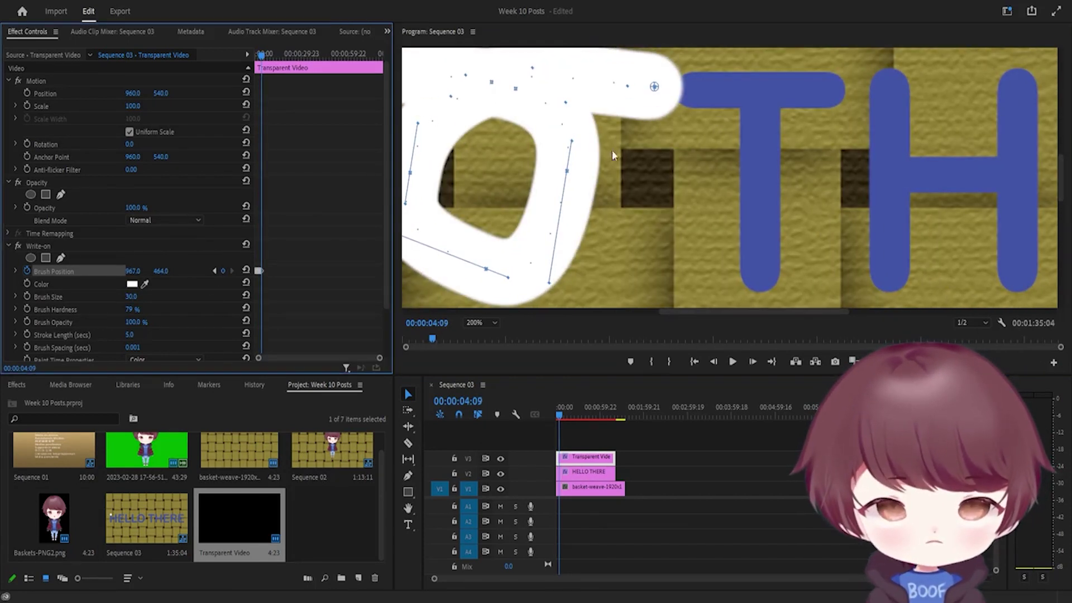
drag(656, 87, 682, 92)
Keyframe the brush at the right end of the T's crossbar and back at its centre, at four-frame intervals
key(Right)
key(Right)
key(Right)
key(Right)
drag(132, 271, 242, 272)
key(Right)
key(Right)
key(Right)
key(Right)
mouse_move(776, 119)
mouse_down()
mouse_move(769, 83)
mouse_move(763, 90)
mouse_up()
Keyframe the brush at the bottom of the T's stem and back at its top at four-frame intervals, adjusting the curve handle at the top
key(Right)
key(Right)
key(Right)
key(Right)
drag(763, 267, 763, 92)
key(Right)
key(Right)
key(Right)
key(Right)
drag(133, 271, 169, 272)
drag(775, 63, 763, 88)
Keyframe the brush at the top and bottom of the H's left stem at four-frame intervals, adjusting the curve handle at its top
key(Right)
key(Right)
key(Right)
key(Right)
drag(134, 271, 248, 271)
key(Right)
key(Right)
key(Right)
key(Right)
drag(882, 64, 892, 88)
Keyframe the brush back up to the H's crossbar and across to its right stem at four-frame intervals, straightening the handle on the left stem
key(Right)
key(Right)
key(Right)
key(Right)
mouse_move(166, 272)
mouse_down()
mouse_move(123, 272)
mouse_move(197, 272)
mouse_up()
key(Right)
key(Right)
key(Right)
key(Right)
drag(870, 190, 892, 197)
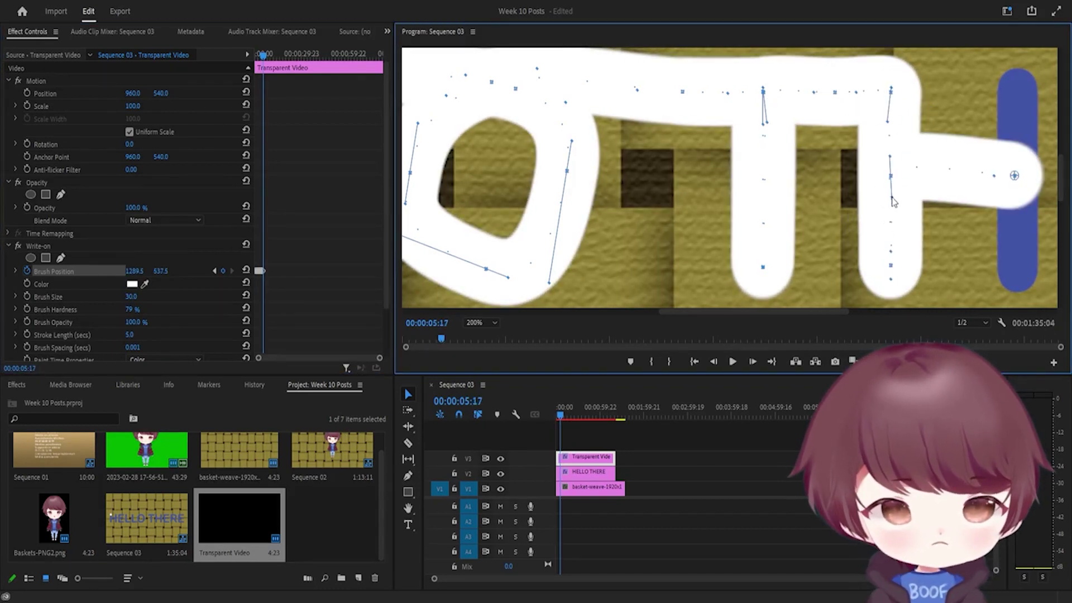
Keyframe the brush at the bottom and top of the first H's right stem in THERE at four-frame intervals, adjusting the crossbar-end handle, and save
drag(1015, 175, 1018, 169)
key(ctrl+s)
key(Right)
key(Right)
key(Right)
key(Right)
drag(160, 272, 210, 271)
drag(997, 155, 1018, 165)
key(Right)
key(Right)
key(Right)
key(Right)
drag(166, 276, 80, 276)
drag(729, 312, 885, 313)
Keyframe the brush across the first E's top arm and back to its corner at four-frame intervals, adjusting the handle atop the H's right stem
key(Right)
key(Right)
key(Right)
key(Right)
mouse_move(134, 271)
mouse_down()
mouse_move(182, 271)
mouse_move(164, 271)
mouse_up()
drag(499, 60, 481, 83)
key(Right)
key(Right)
key(Right)
key(Right)
key(Right)
key(Right)
key(Right)
key(Right)
mouse_move(134, 271)
mouse_down()
mouse_move(182, 271)
mouse_move(79, 271)
mouse_move(201, 272)
mouse_up()
Keyframe the brush down to the first E's middle and out along its middle arm at four-frame intervals, straightening the stem's curve handles
key(Right)
key(Right)
key(Right)
key(Right)
drag(547, 104, 565, 109)
drag(565, 69, 565, 90)
key(Right)
key(Right)
key(Right)
key(Right)
drag(134, 271, 188, 271)
drag(546, 163, 566, 163)
drag(672, 176, 673, 186)
Keyframe the brush back at the first E's stem and down at its lower corner at four-frame intervals, adjusting the middle handle
key(Right)
key(Right)
key(Right)
key(Right)
mouse_move(134, 272)
mouse_down()
mouse_move(81, 272)
mouse_move(194, 271)
mouse_move(130, 271)
mouse_up()
key(Right)
key(Right)
key(Right)
key(Right)
mouse_move(549, 198)
mouse_down()
mouse_move(565, 201)
mouse_move(561, 186)
mouse_move(560, 195)
mouse_up()
drag(558, 260, 562, 262)
Keyframe the brush along the first E's bottom arm and across to the foot of the R's stem at four-frame intervals, straightening the E's handles
key(Right)
key(Right)
key(Right)
key(Right)
mouse_move(134, 271)
mouse_down()
mouse_move(193, 271)
mouse_move(164, 271)
mouse_up()
drag(543, 250, 561, 253)
drag(560, 195, 559, 196)
key(Right)
key(Right)
key(Right)
key(Right)
mouse_move(134, 271)
mouse_down()
mouse_move(169, 272)
mouse_move(78, 271)
mouse_up()
Keyframe the brush at the top of the R's stem and along its top edge at four-frame intervals, adjusting the handles at both stem ends
key(Right)
key(Right)
key(Right)
key(Right)
mouse_move(740, 300)
mouse_down()
mouse_move(736, 276)
mouse_move(748, 274)
mouse_up()
drag(778, 237, 750, 241)
key(Right)
key(Right)
key(Right)
key(Right)
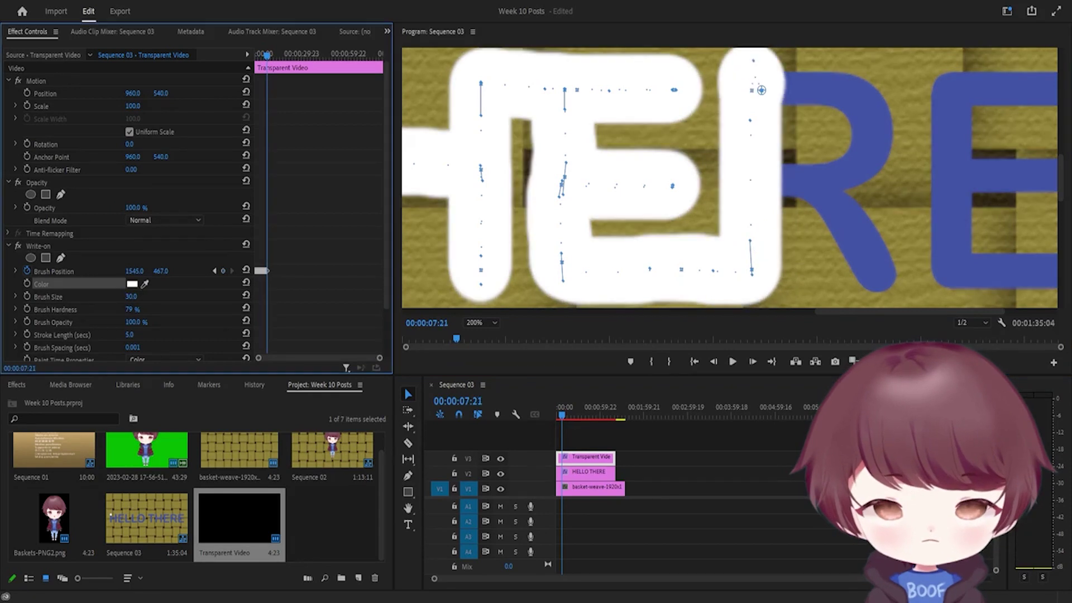
drag(135, 271, 191, 272)
drag(771, 60, 757, 79)
Keyframe the brush around the R's bowl and back to its stem at four-frame intervals, shaping the bowl with the curve handles
key(Right)
key(Right)
key(Right)
key(Right)
drag(867, 90, 849, 173)
mouse_move(851, 76)
mouse_down()
mouse_move(854, 87)
mouse_move(932, 116)
mouse_move(860, 80)
mouse_up()
drag(902, 151, 892, 136)
key(Right)
key(Right)
key(Right)
key(Right)
mouse_move(849, 173)
mouse_down()
mouse_move(773, 179)
mouse_move(834, 177)
mouse_move(878, 266)
mouse_up()
Keyframe the brush back to where the R's leg begins and down to its foot at four-frame intervals, adjusting the bowl's curve handles
key(Right)
key(Right)
key(Right)
key(Right)
key(Right)
key(Right)
key(Right)
key(Right)
drag(819, 167, 817, 162)
drag(853, 192, 836, 180)
Keyframe the brush at the last E's lower corner and the end of its bottom arm at four-frame intervals, adjusting the curve handles
key(Right)
key(Right)
key(Right)
key(Right)
drag(878, 266, 957, 269)
drag(857, 251, 849, 259)
key(Right)
key(Right)
key(Right)
key(Right)
drag(910, 312, 962, 311)
mouse_move(777, 270)
mouse_down()
mouse_move(888, 275)
mouse_move(775, 269)
mouse_move(773, 178)
mouse_move(775, 267)
mouse_up()
Keyframe the brush back to the last E's lower corner, up to its middle and along the middle arm at four-frame intervals, adjusting the middle handle
key(Right)
key(Right)
key(Right)
key(Right)
key(Right)
key(Right)
key(Right)
key(Right)
key(Right)
key(Right)
key(Right)
key(Right)
mouse_move(773, 179)
mouse_down()
mouse_move(874, 176)
mouse_move(771, 191)
mouse_up()
Keyframe the brush back at the middle of the last E's stem and up at its top at four-frame intervals, straightening the middle handle
key(Right)
key(Right)
key(Right)
key(Right)
drag(874, 176, 772, 177)
key(Right)
key(Right)
key(Right)
key(Right)
mouse_move(772, 178)
mouse_down()
mouse_move(770, 97)
mouse_move(772, 181)
mouse_up()
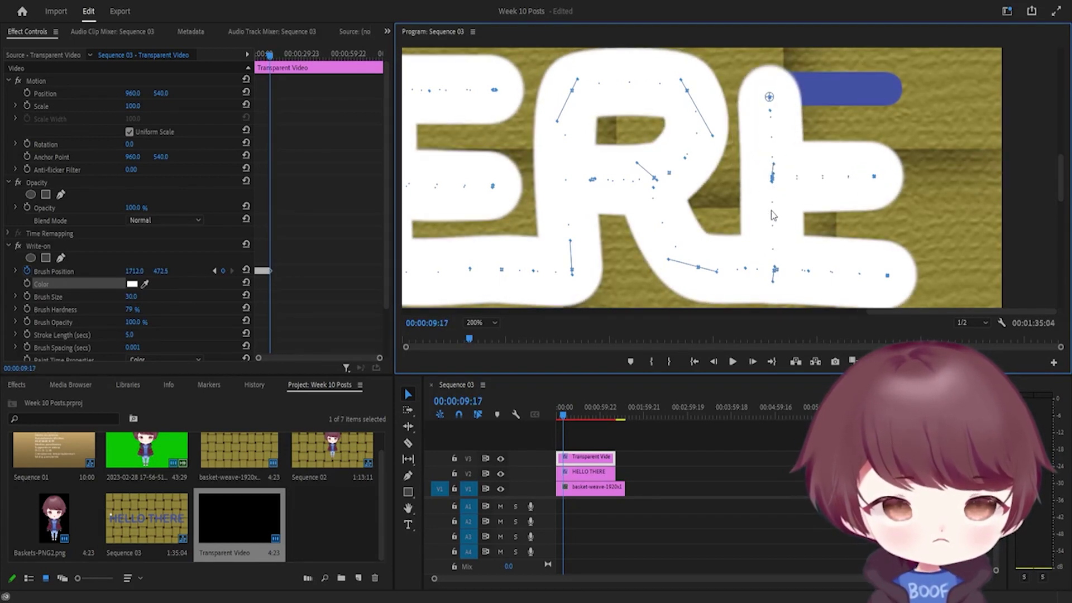
Advance four frames and keyframe the brush at the right end of the last E's top arm
key(Right)
key(Right)
key(Right)
key(Right)
drag(769, 96, 880, 89)
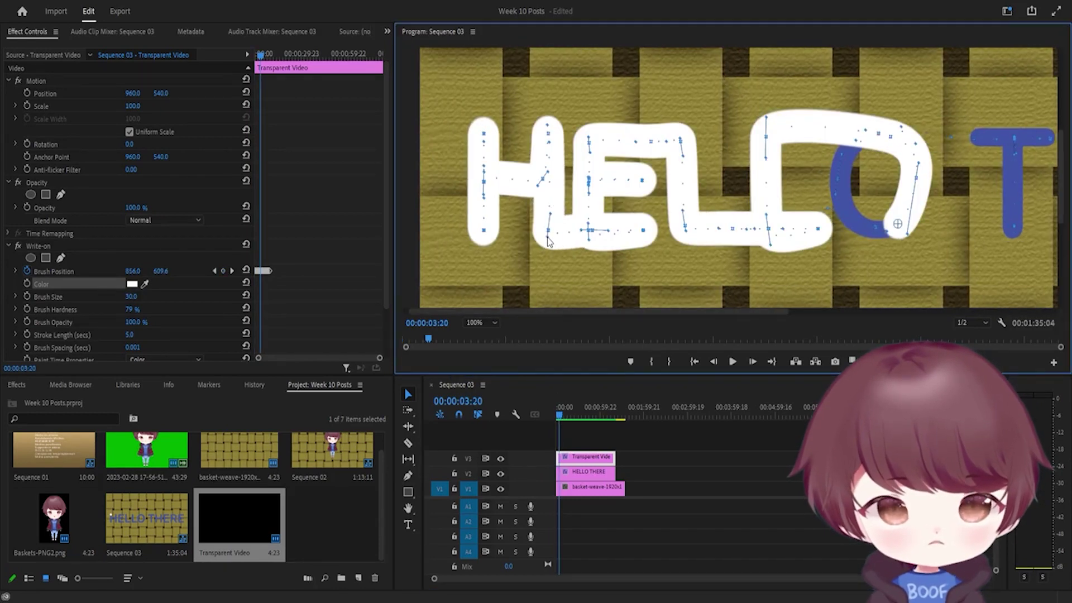
Return the playhead to the sequence start and set the program view zoom to Fit
key(Home)
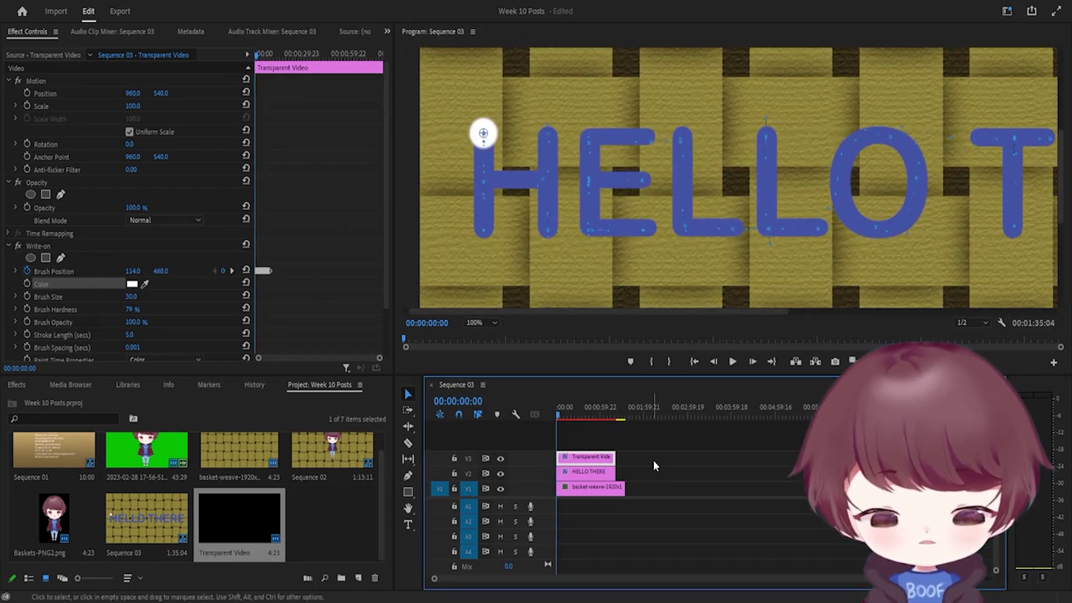
click(483, 323)
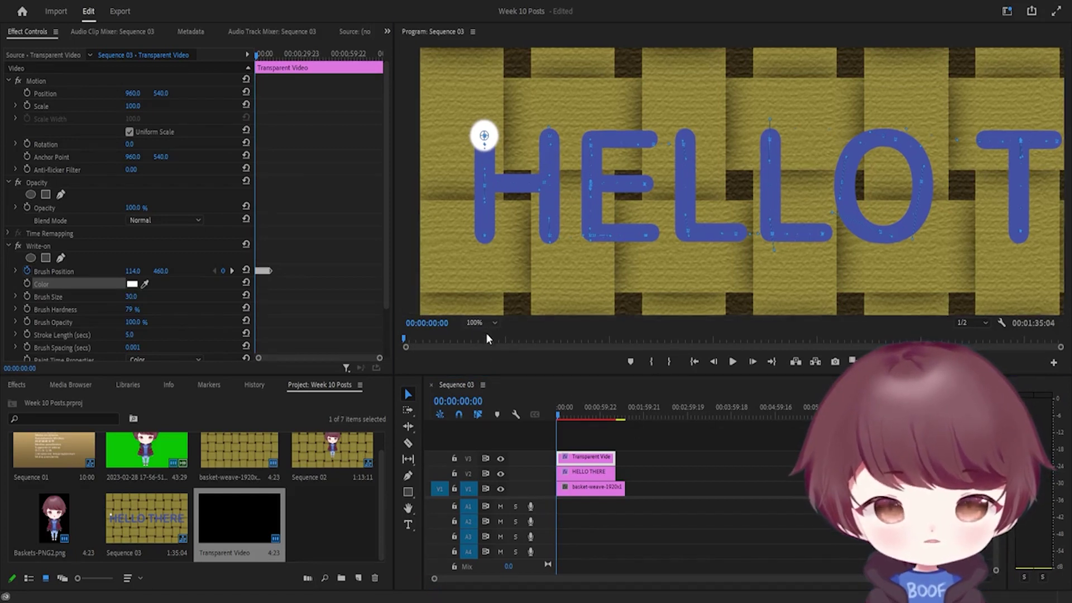
click(486, 333)
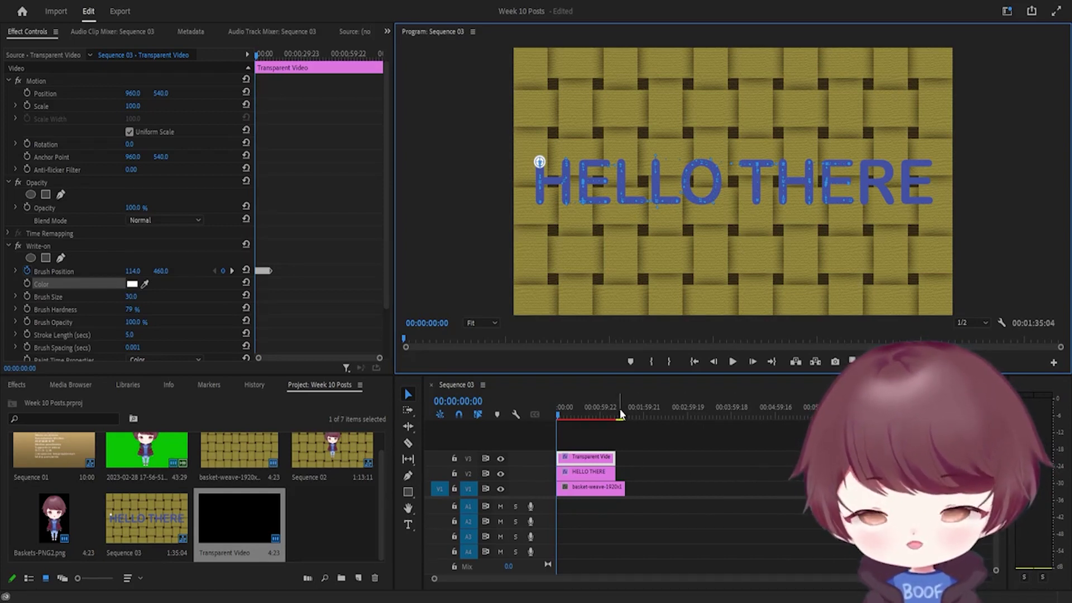
scroll(333, 229, down, 2)
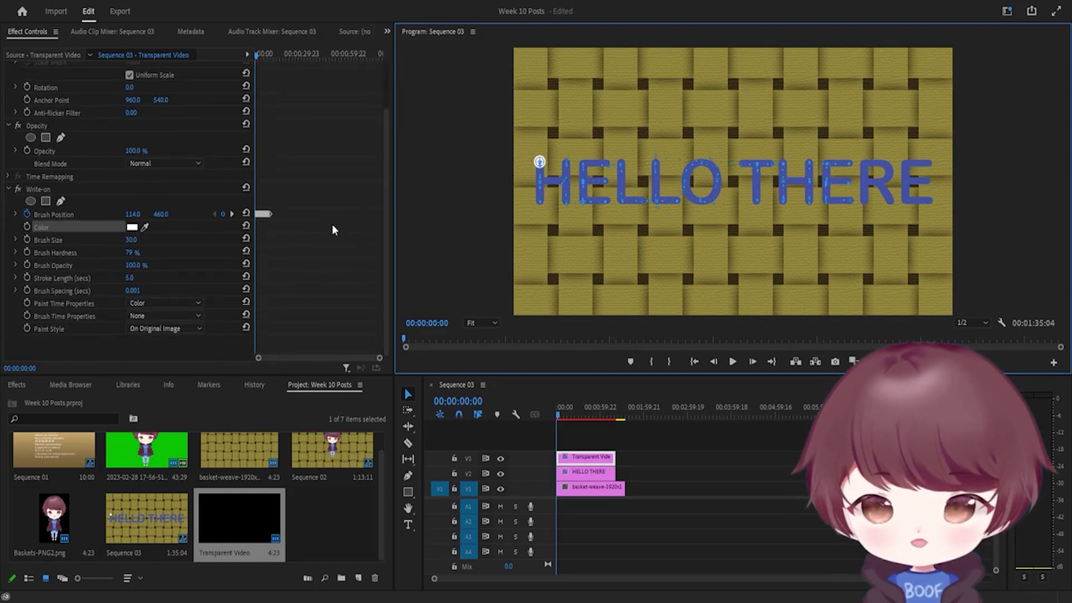
scroll(331, 229, up, 2)
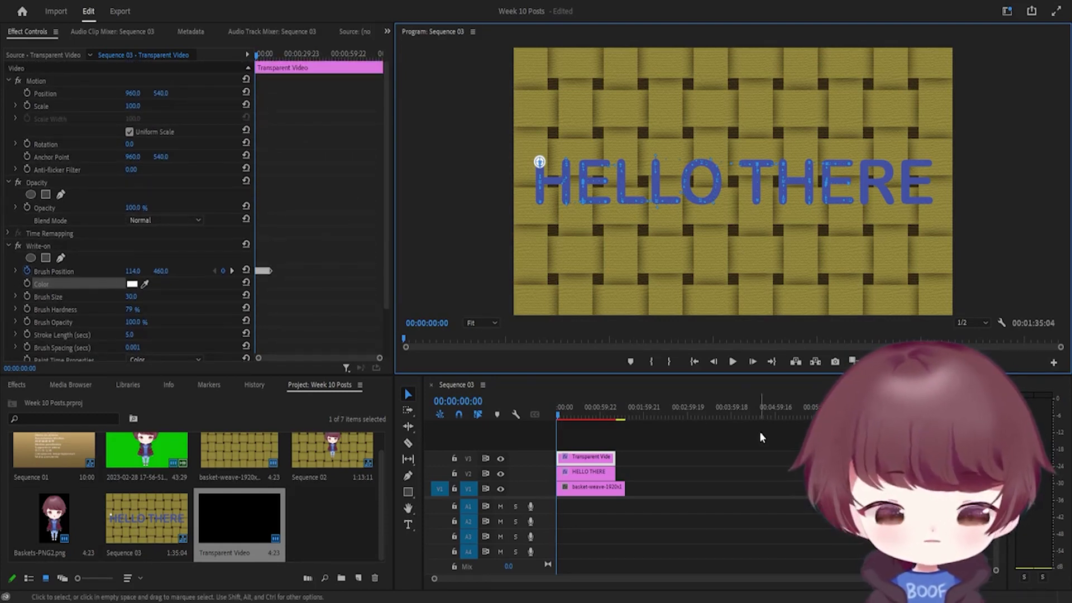
Render the sequence preview, play back the brush animation, and return the playhead to the start
key(Return)
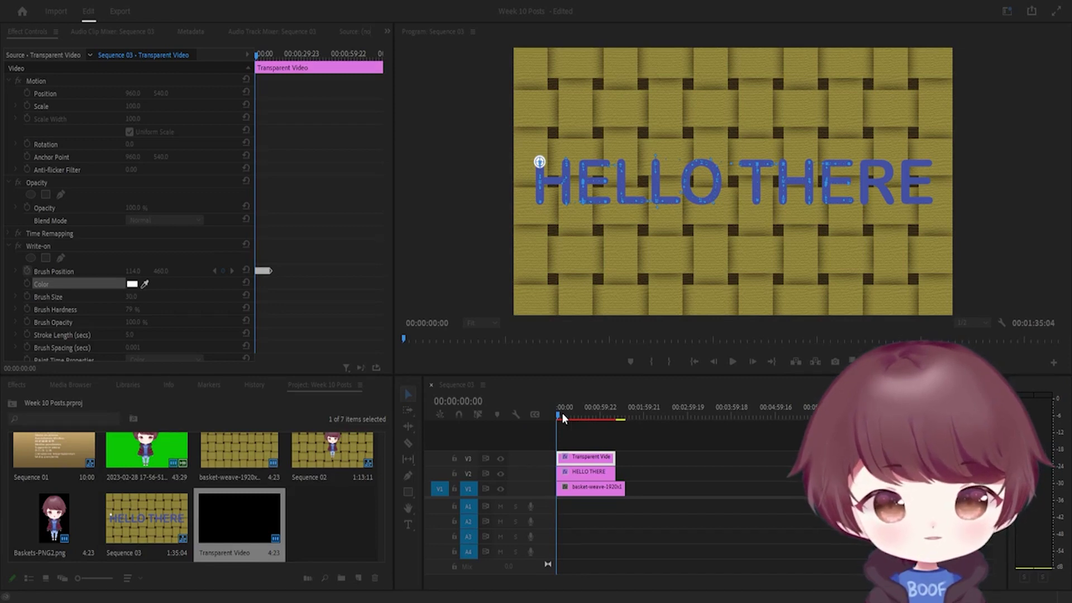
key(space)
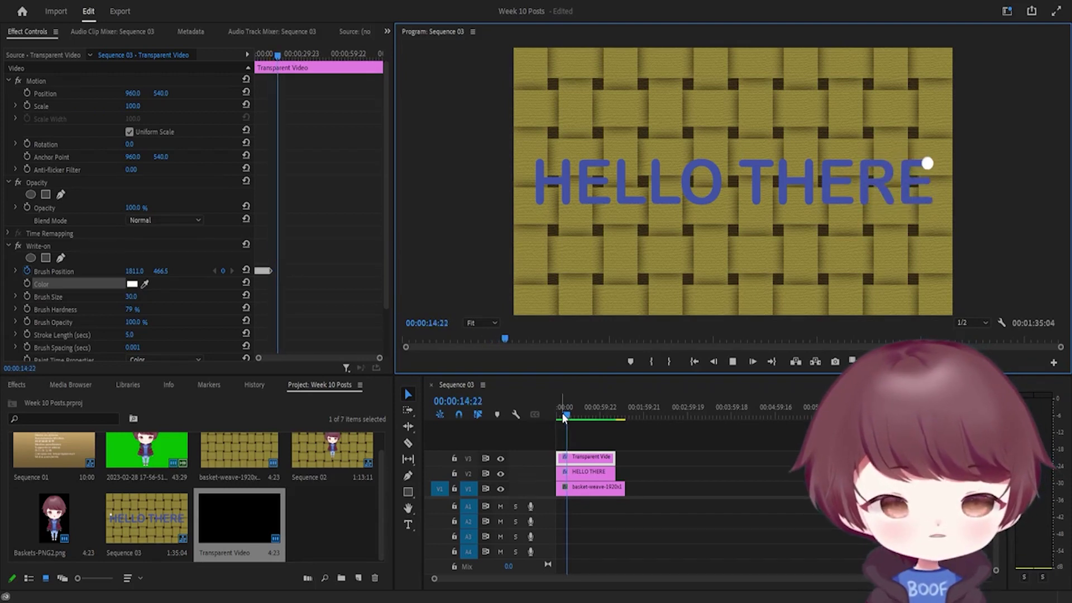
drag(568, 415, 554, 411)
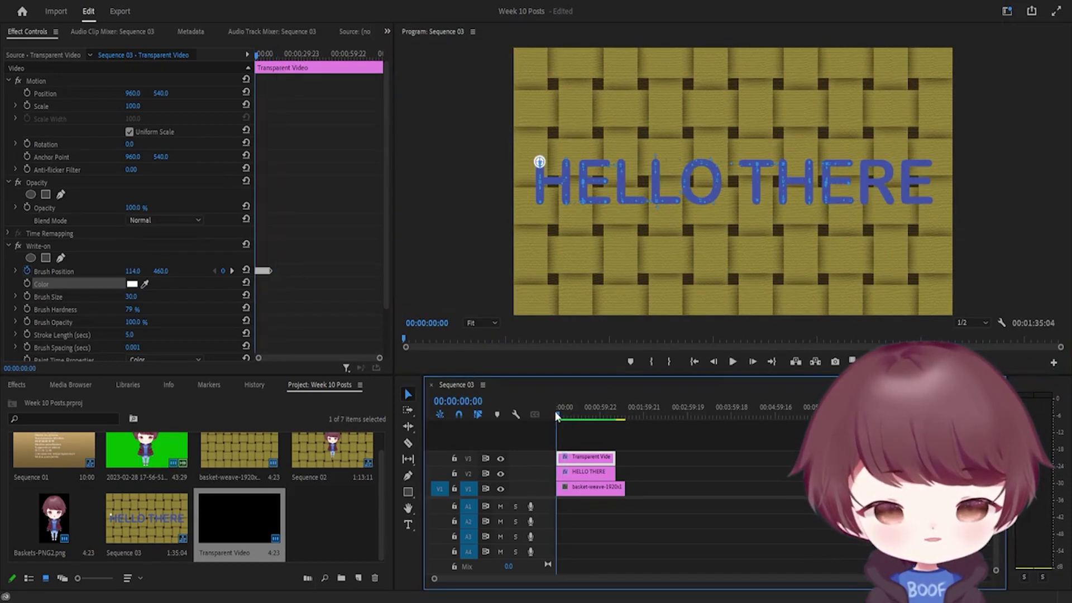
Search the effects for "track" and apply Track Matte Key to the HELLO THERE text clip
click(575, 476)
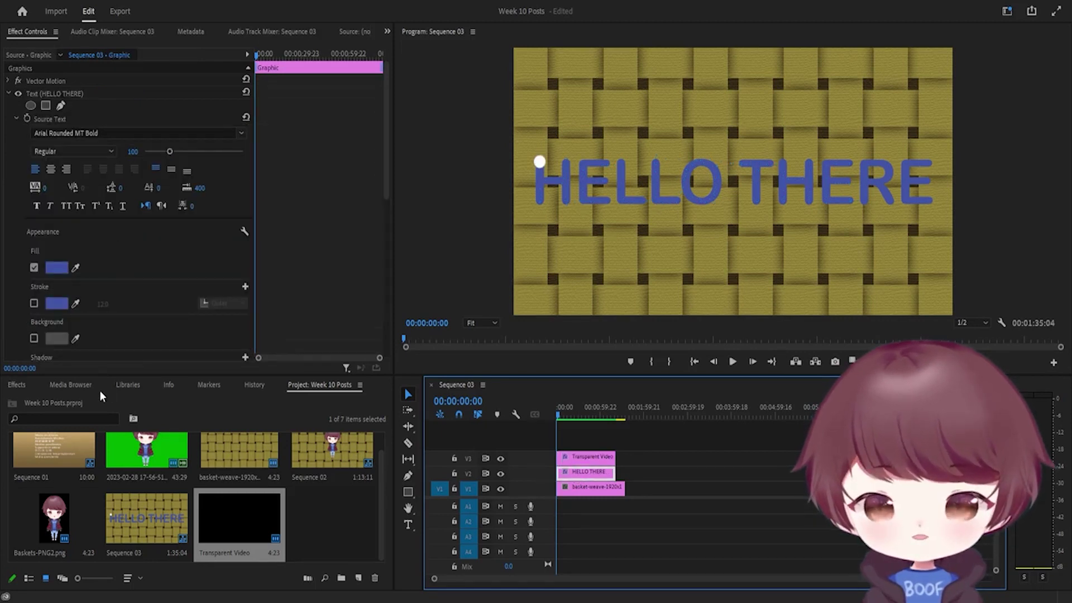
click(18, 385)
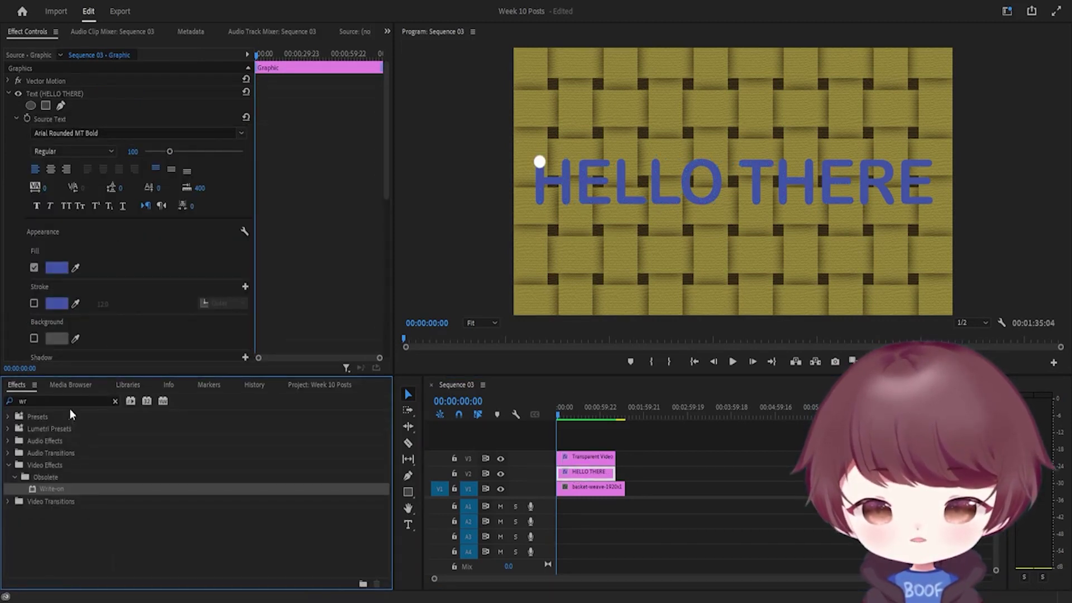
click(115, 401)
click(108, 398)
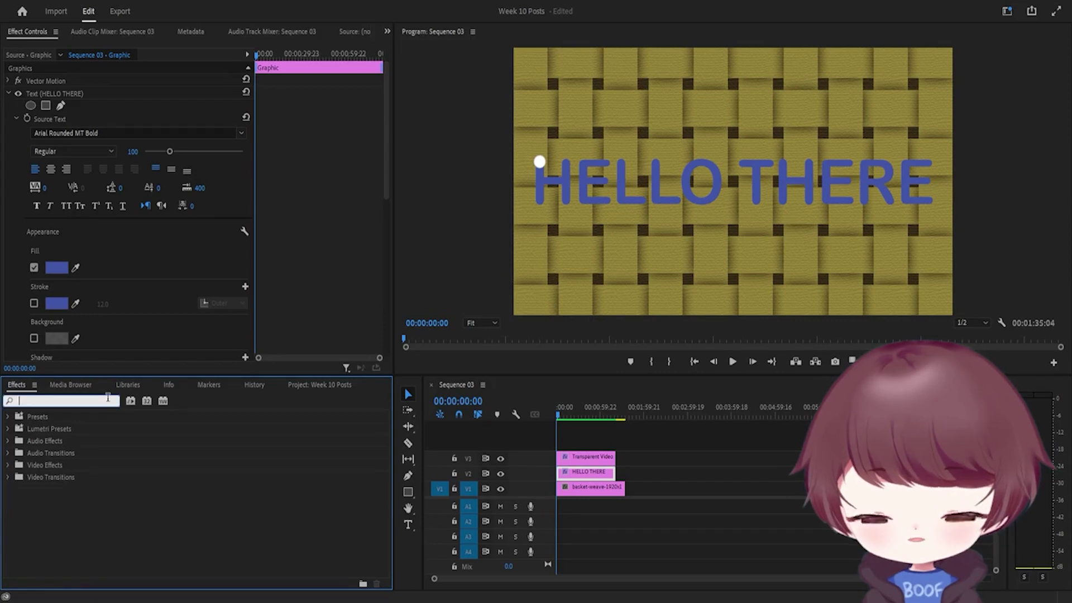
text(tra)
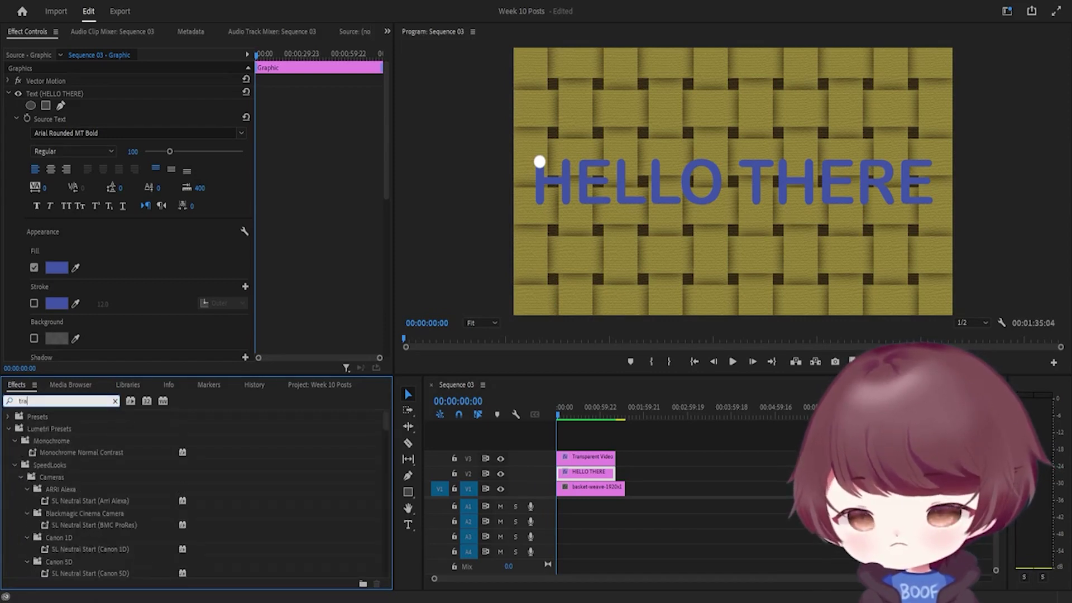
text(ck)
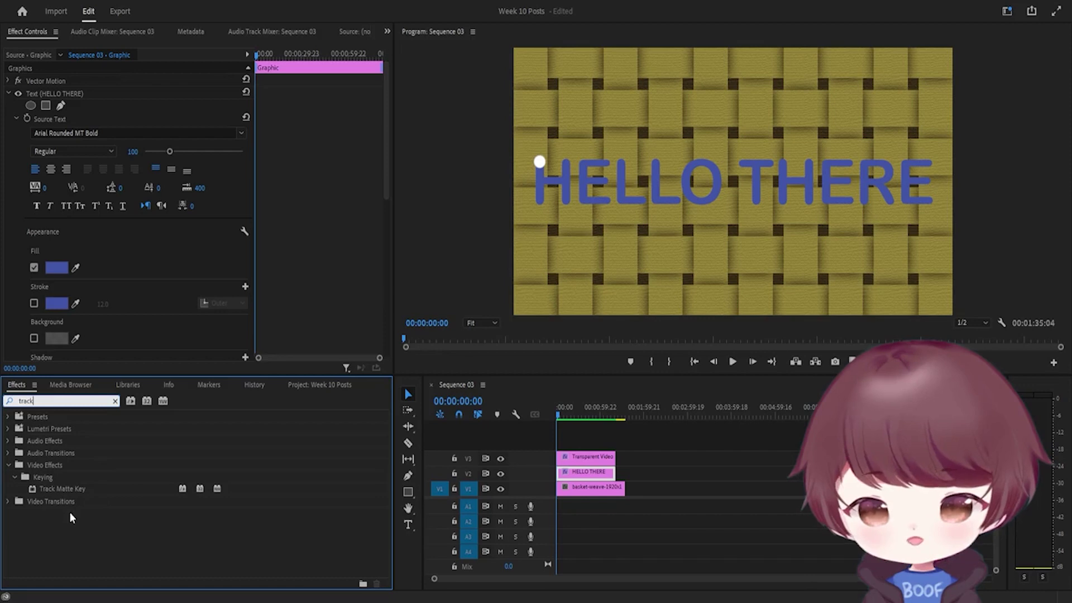
drag(71, 489, 591, 481)
Set the Track Matte Key's matte to Video 3 and deselect the text clip
scroll(184, 292, down, 6)
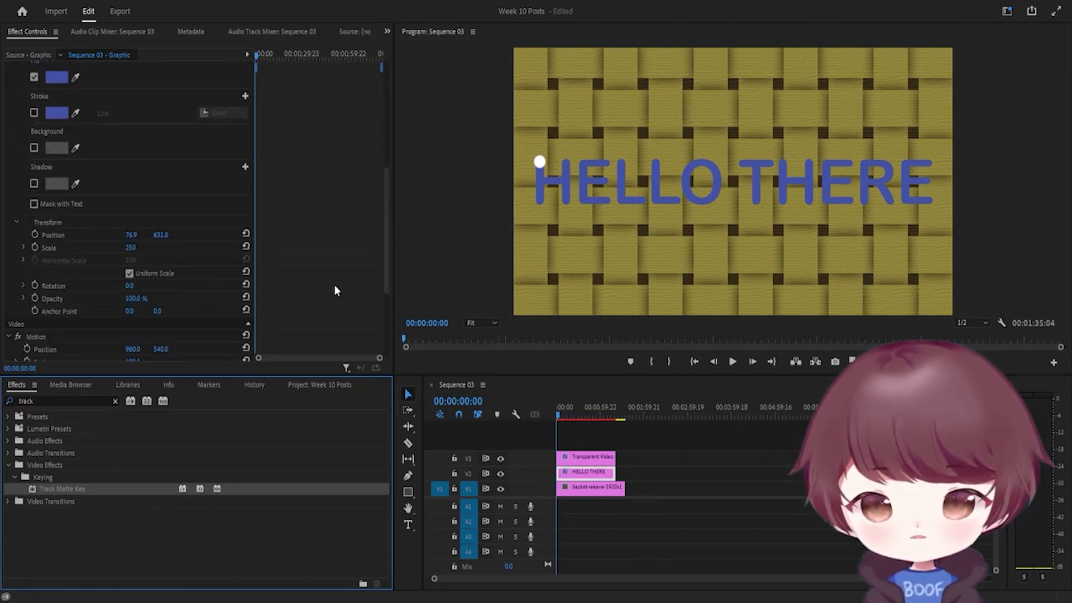
scroll(334, 285, down, 3)
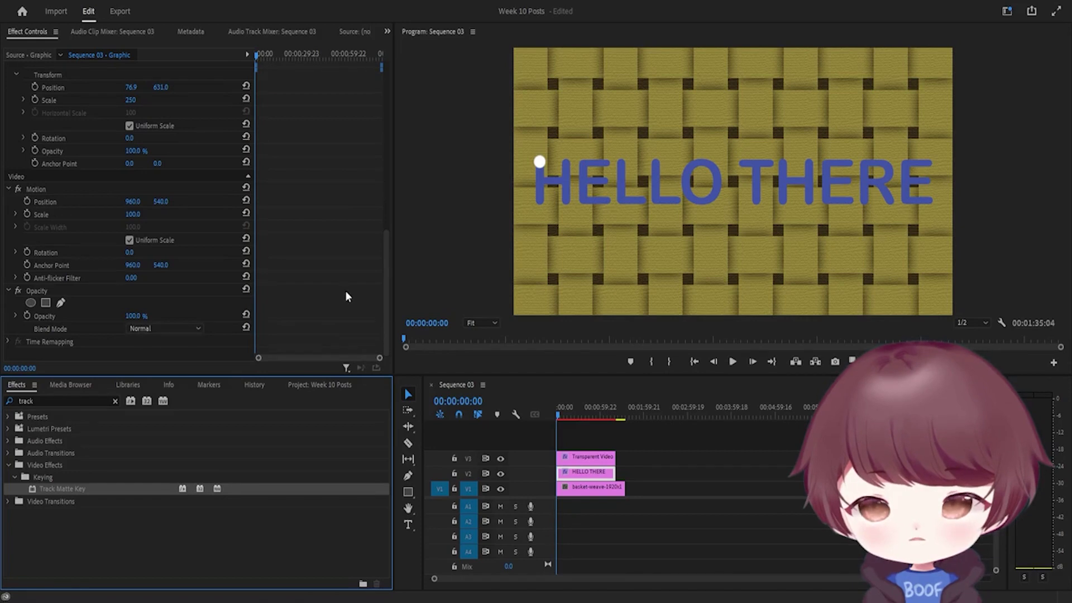
drag(385, 280, 385, 111)
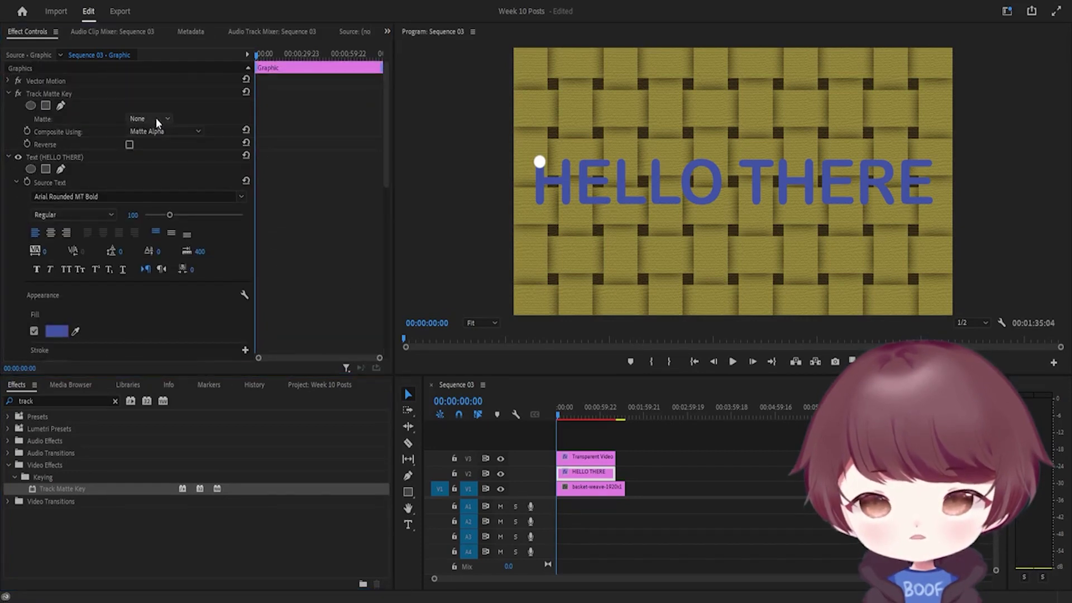
click(156, 146)
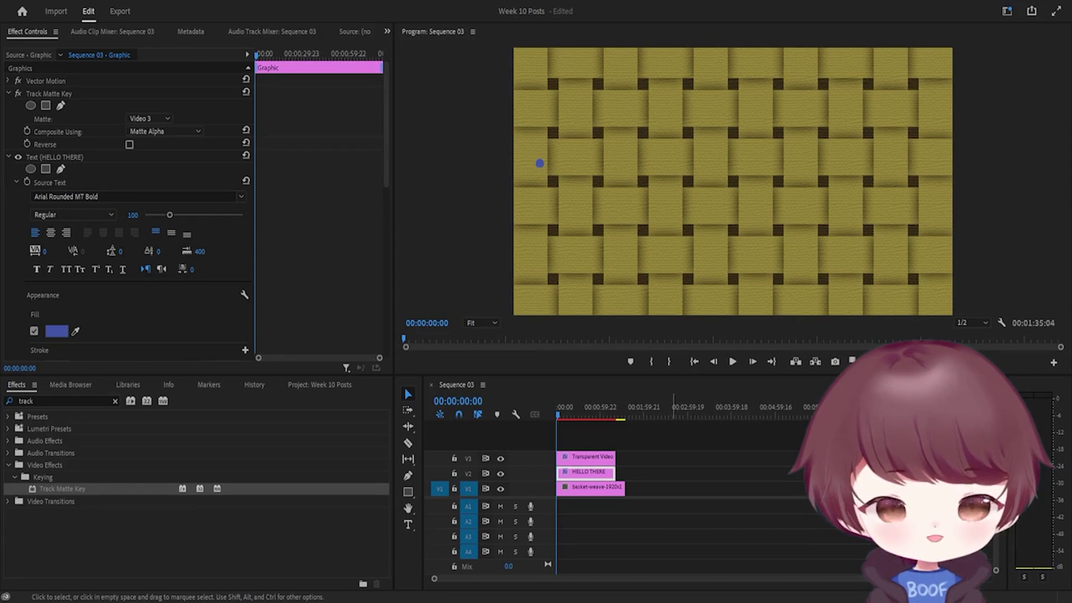
click(669, 466)
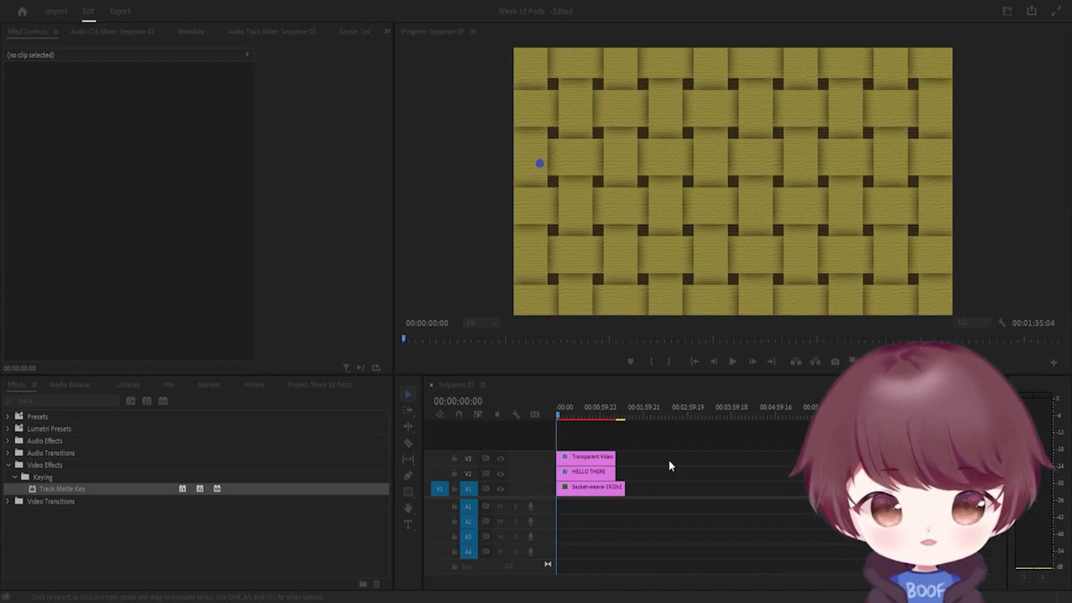
Render and play back the sequence to check the track-matte title reveal, and return the playhead to the sequence start
click(669, 461)
key(space)
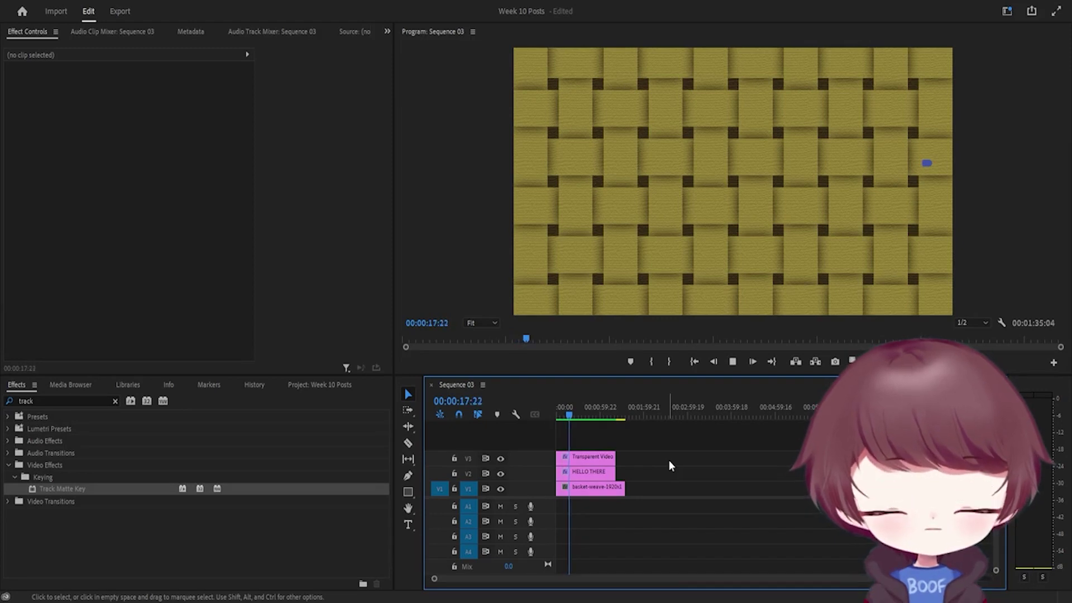
drag(568, 417, 546, 423)
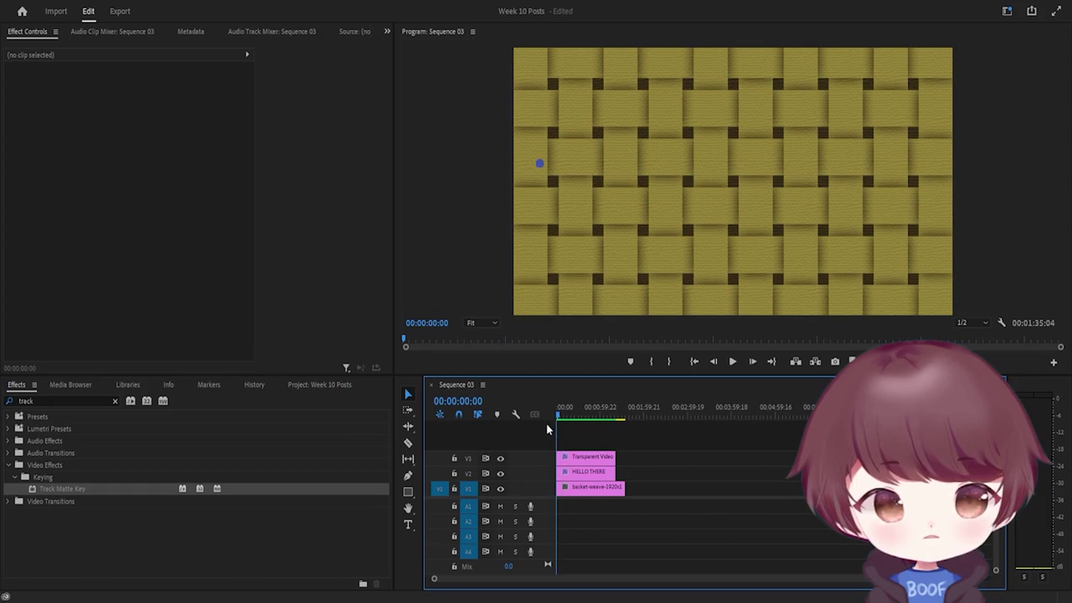